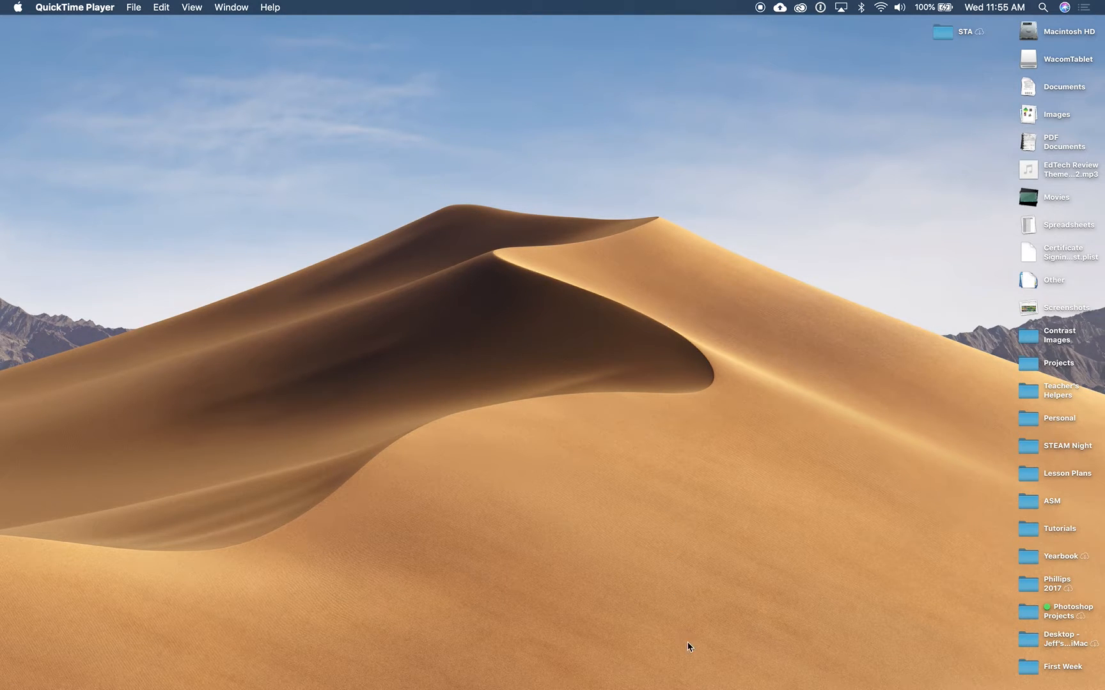
- Open Adobe Photoshop CC 2018 and create a new 8.5 x 11 in, 300 ppi document from the Print category's Letter preset
{"action": "mouse_move", "coordinate": [706, 688]}
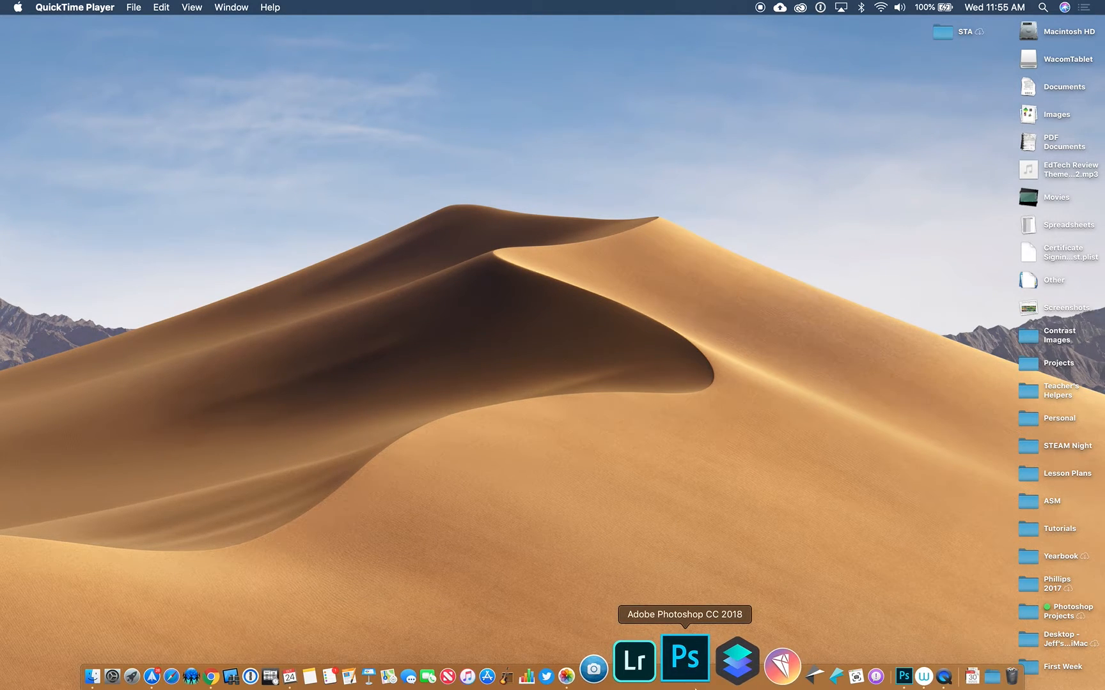
{"action": "left_click", "coordinate": [697, 688]}
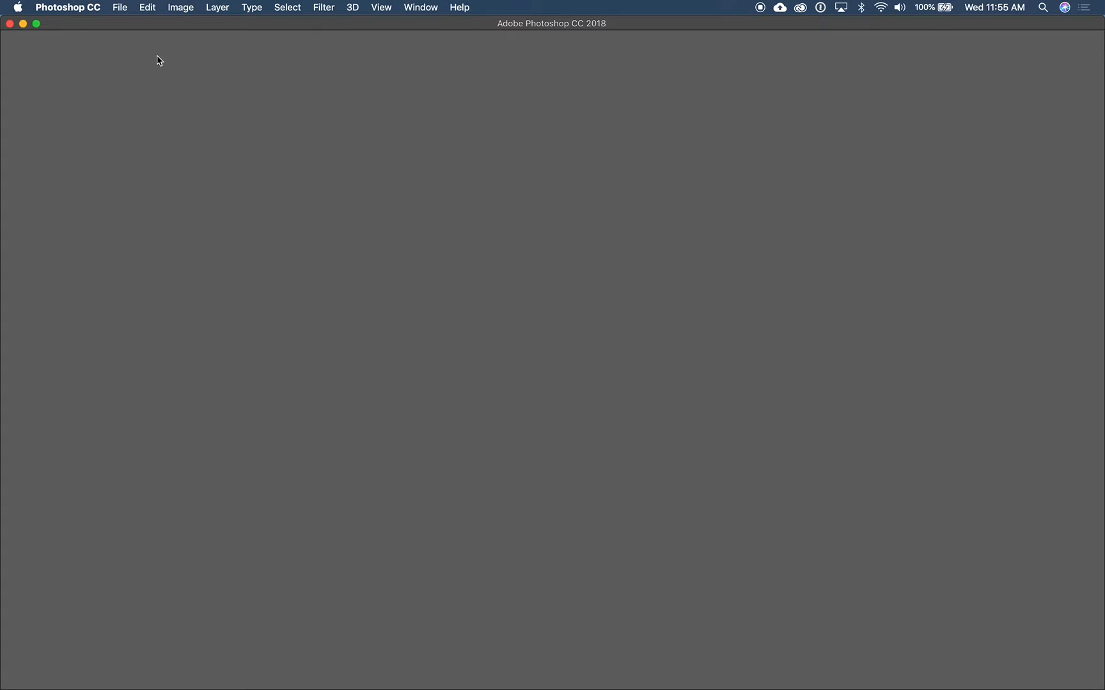
{"action": "left_click", "coordinate": [121, 9]}
{"action": "left_click", "coordinate": [136, 25]}
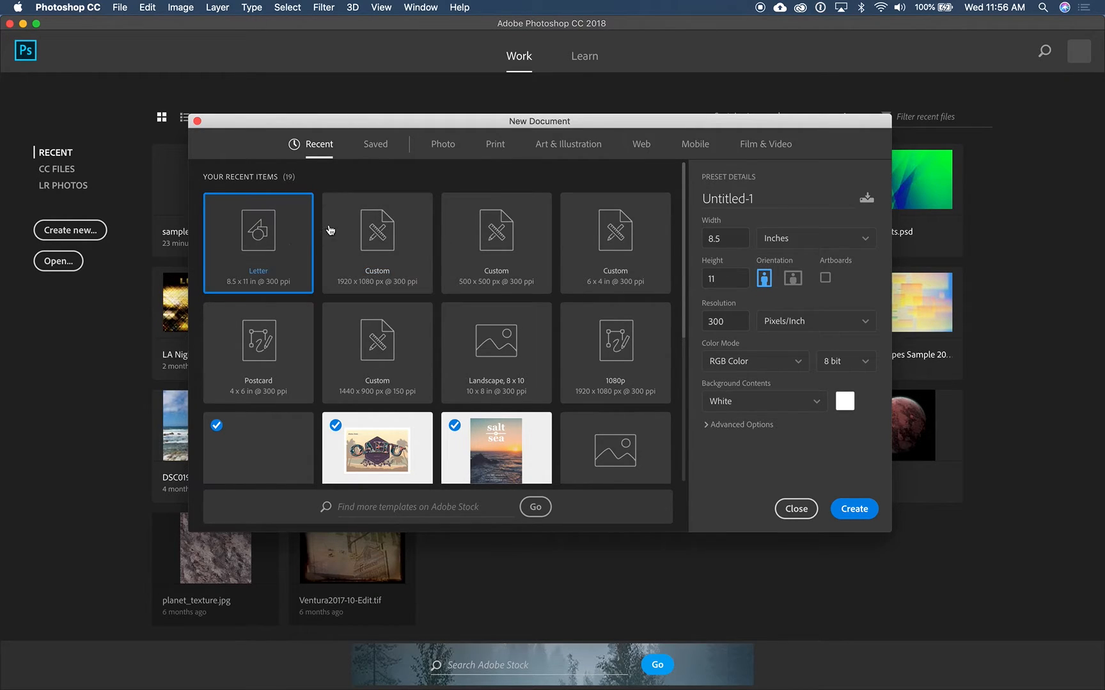
{"action": "left_click", "coordinate": [496, 149]}
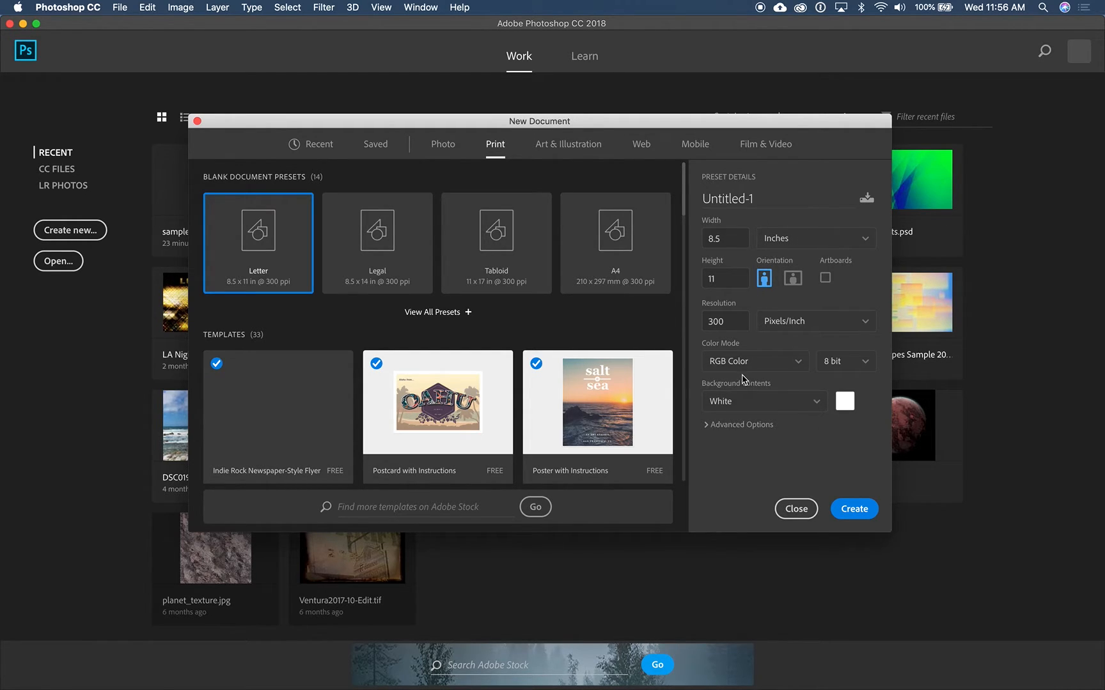
{"action": "left_click", "coordinate": [855, 508]}
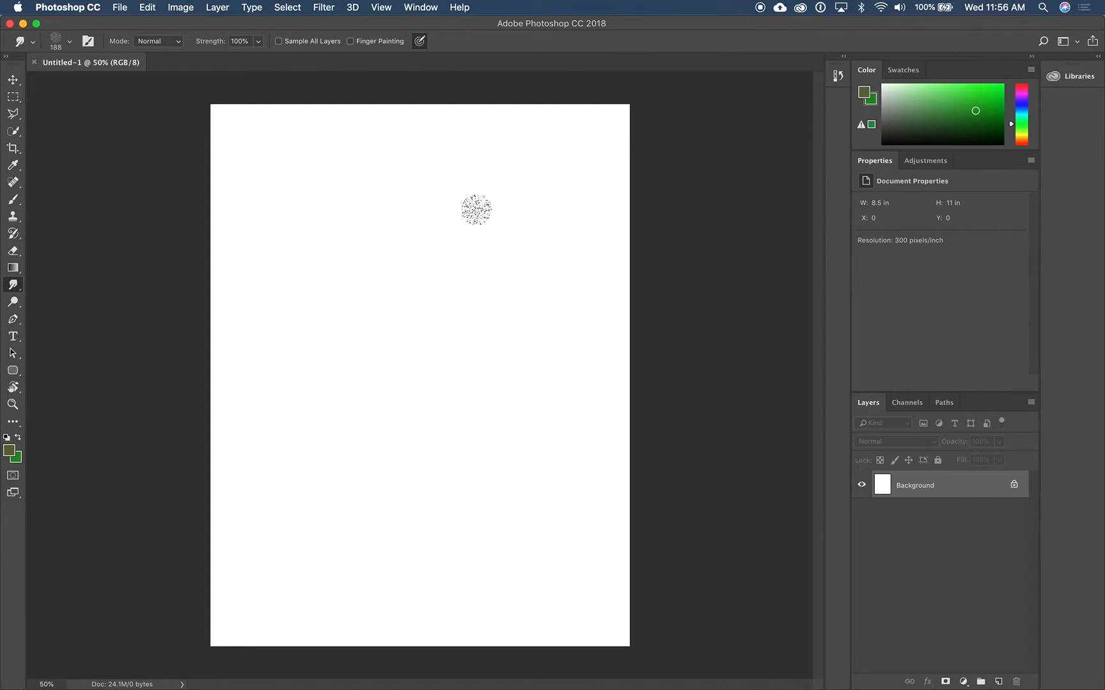
- For the Brush tool, expand the Dry Media Brushes folder within Legacy Brushes and select the #2 Pencil brush
{"action": "left_click", "coordinate": [15, 204]}
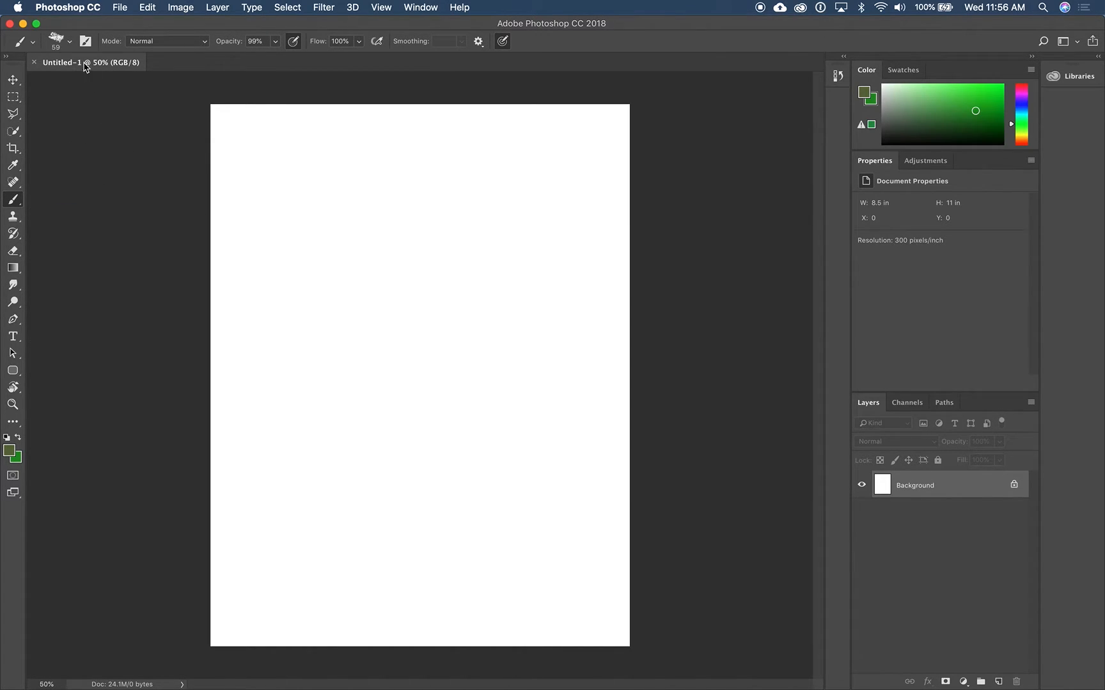
{"action": "left_click", "coordinate": [71, 43]}
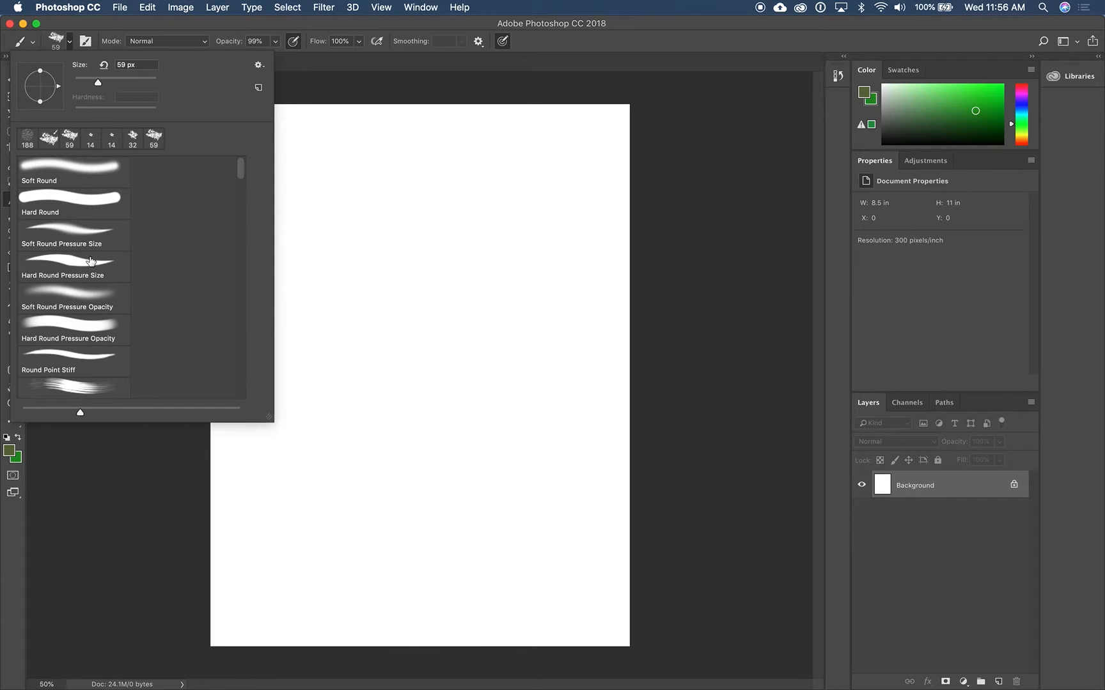
{"action": "mouse_move", "coordinate": [240, 169]}
{"action": "left_mouse_down"}
{"action": "mouse_move", "coordinate": [251, 393]}
{"action": "mouse_move", "coordinate": [239, 360]}
{"action": "mouse_move", "coordinate": [240, 378]}
{"action": "left_mouse_up"}
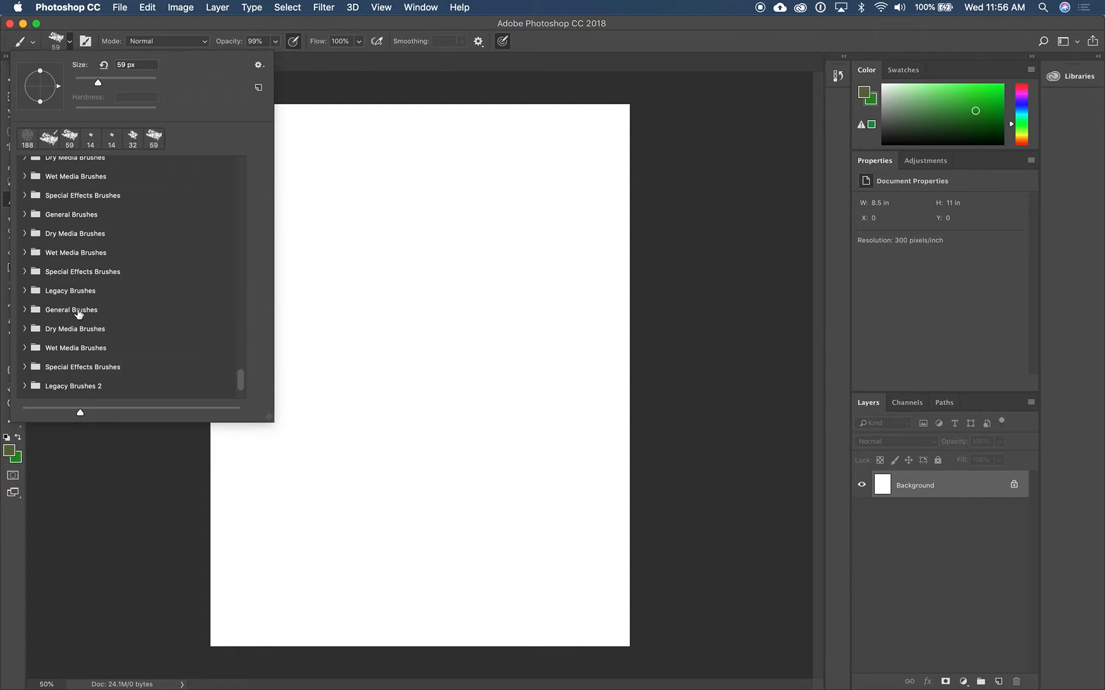
{"action": "left_click", "coordinate": [23, 291]}
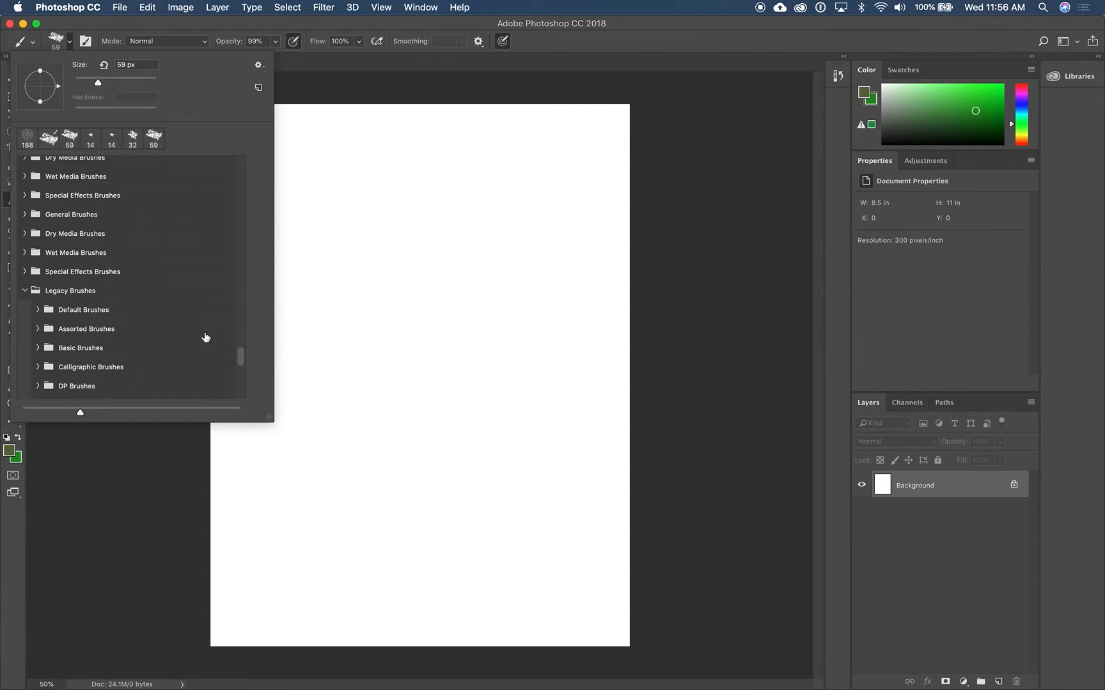
{"action": "left_click_drag", "start_coordinate": [242, 361], "coordinate": [241, 368]}
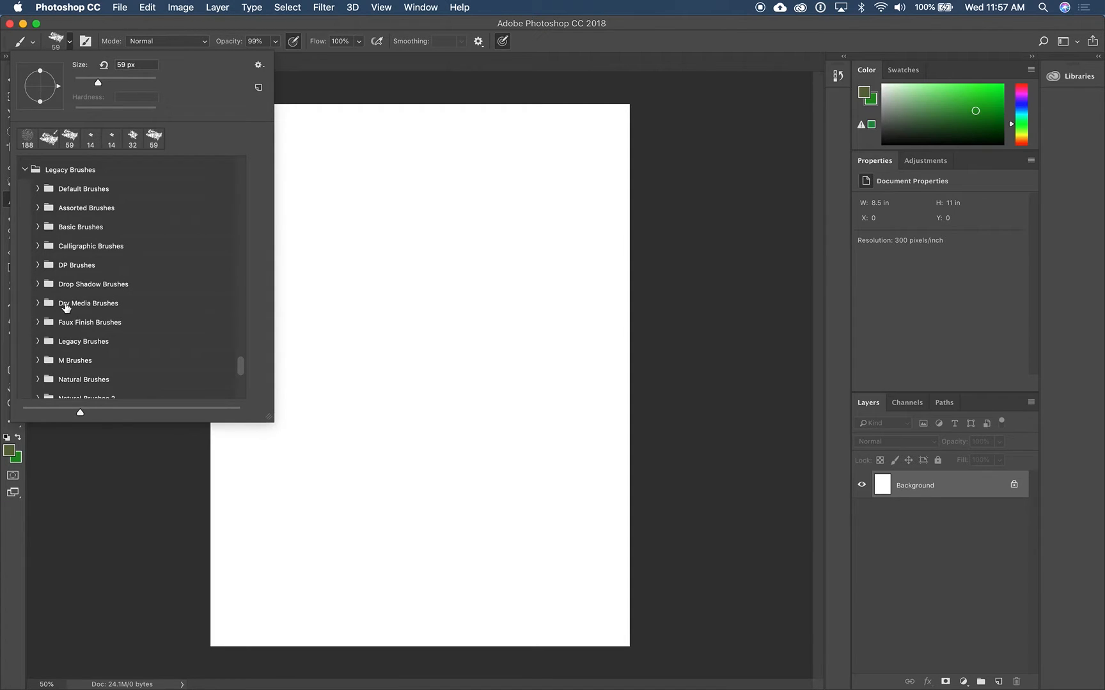
{"action": "left_click", "coordinate": [56, 308]}
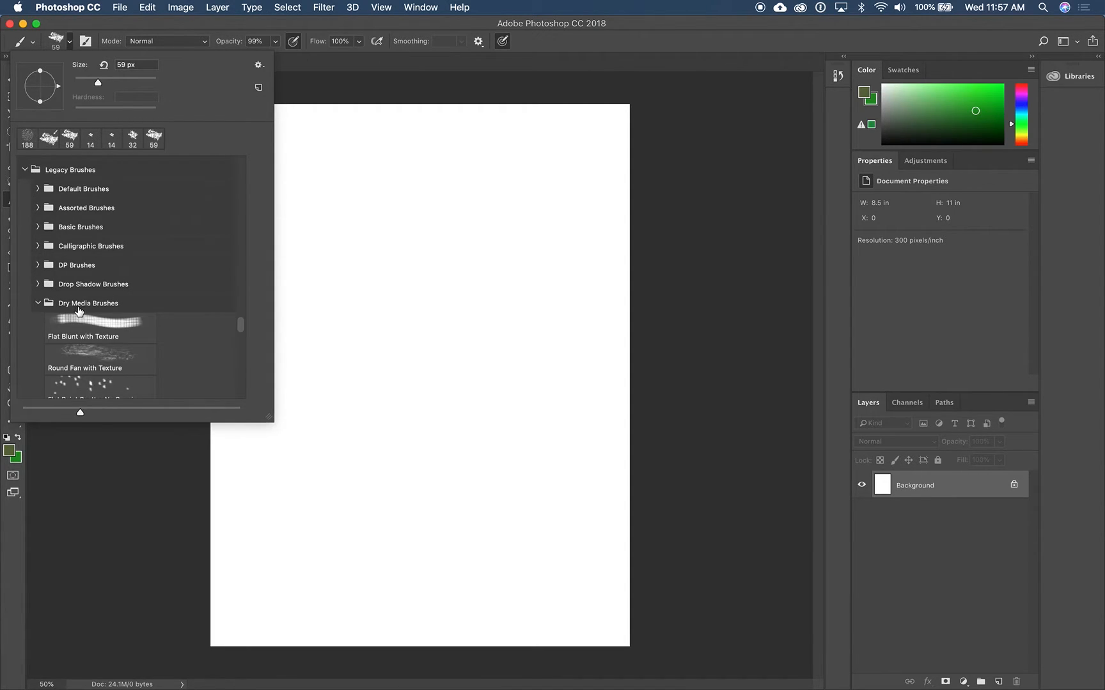
{"action": "left_click_drag", "start_coordinate": [241, 326], "coordinate": [247, 341]}
{"action": "left_click", "coordinate": [115, 246]}
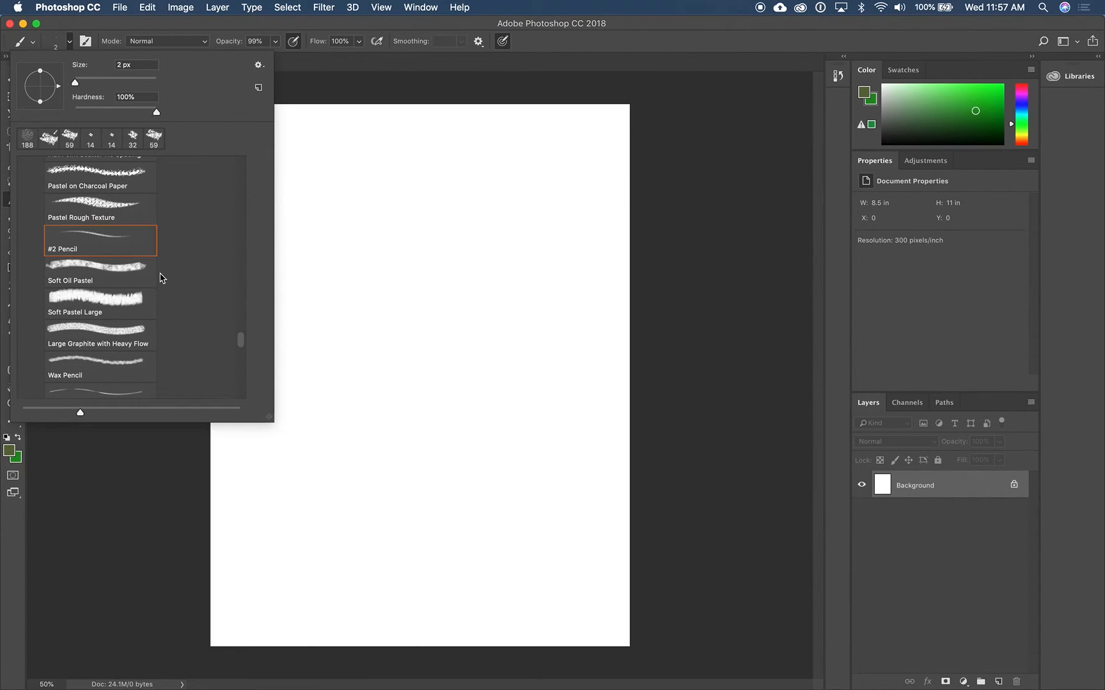
- Go through the 4H Hard, Charcoal, Conté and Graphite pencil brushes and select the Wax Pencil brush
{"action": "mouse_move", "coordinate": [242, 344]}
{"action": "left_mouse_down"}
{"action": "mouse_move", "coordinate": [243, 356]}
{"action": "mouse_move", "coordinate": [240, 343]}
{"action": "left_mouse_up"}
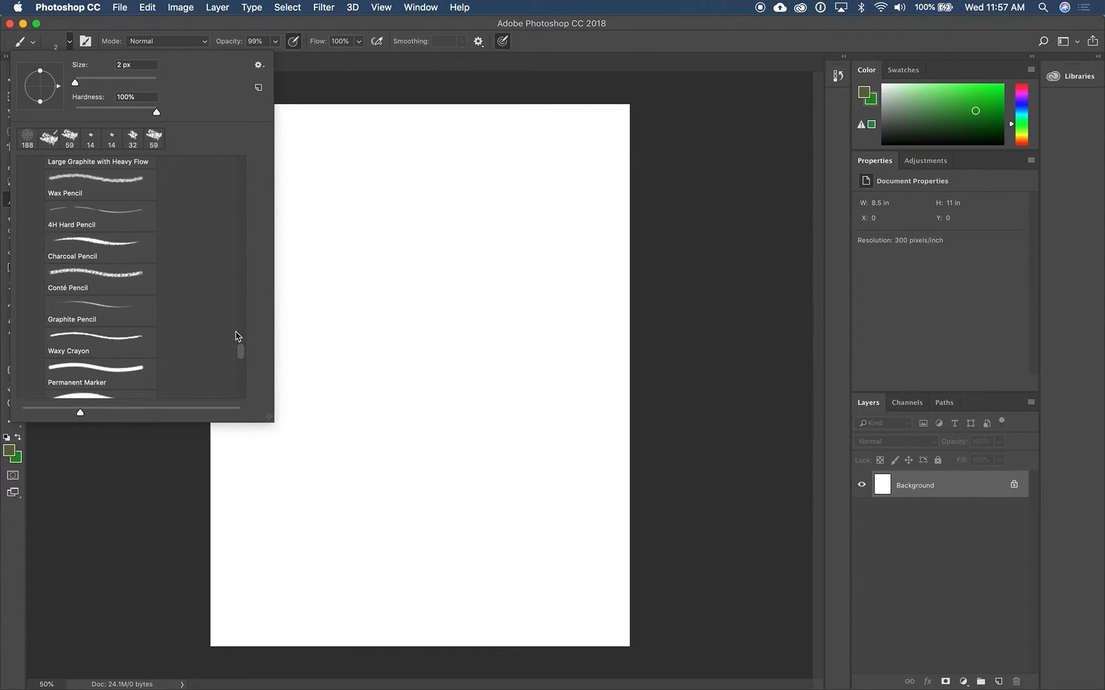
{"action": "left_click", "coordinate": [119, 182]}
{"action": "left_click", "coordinate": [129, 222]}
{"action": "left_click", "coordinate": [131, 251]}
{"action": "left_click", "coordinate": [125, 277]}
{"action": "left_click", "coordinate": [125, 313]}
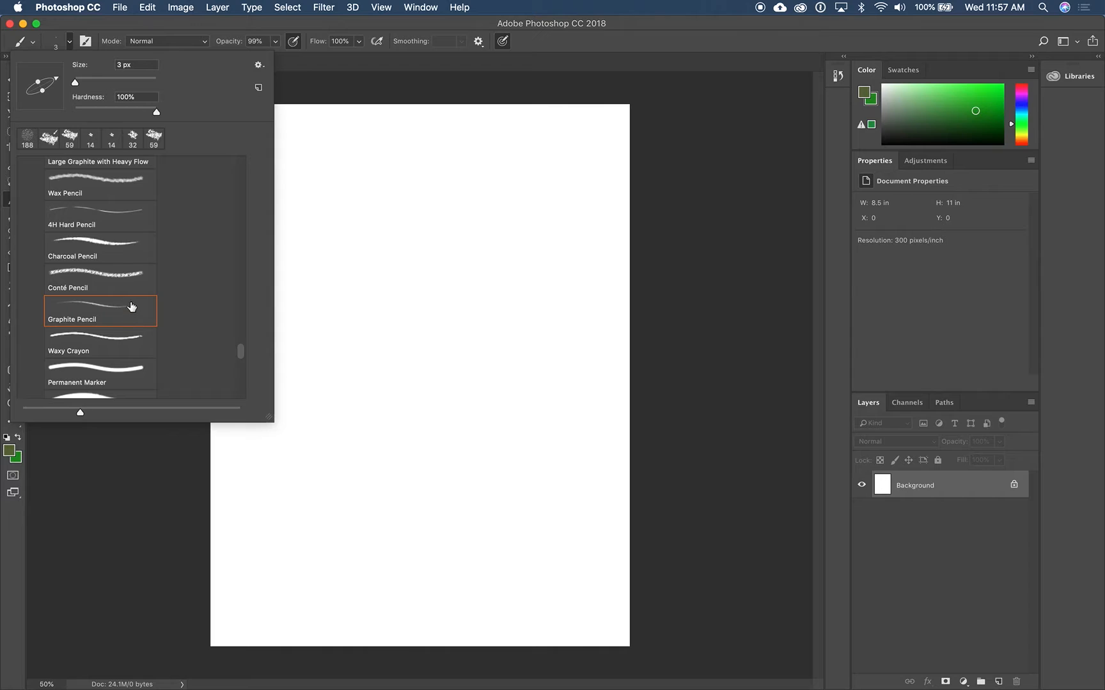
{"action": "left_click", "coordinate": [124, 186]}
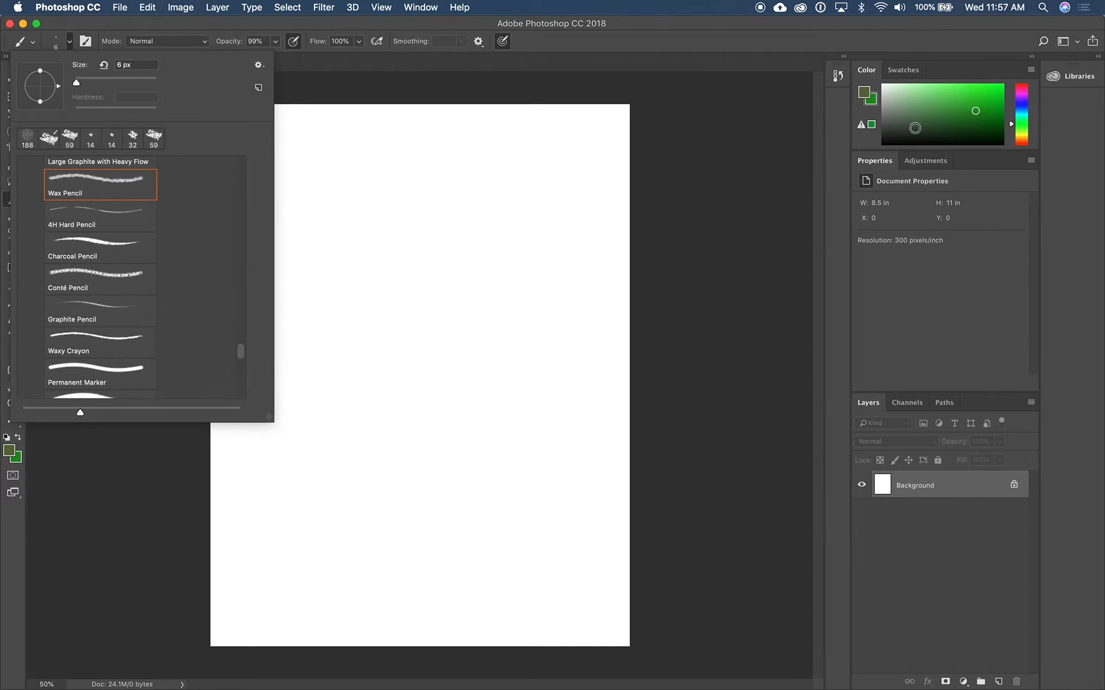
- Set the background color to black, toggle the brush's pressure options off and on, and set the brush opacity to 100%
{"action": "mouse_move", "coordinate": [967, 113]}
{"action": "left_mouse_down"}
{"action": "mouse_move", "coordinate": [893, 122]}
{"action": "mouse_move", "coordinate": [868, 143]}
{"action": "left_mouse_up"}
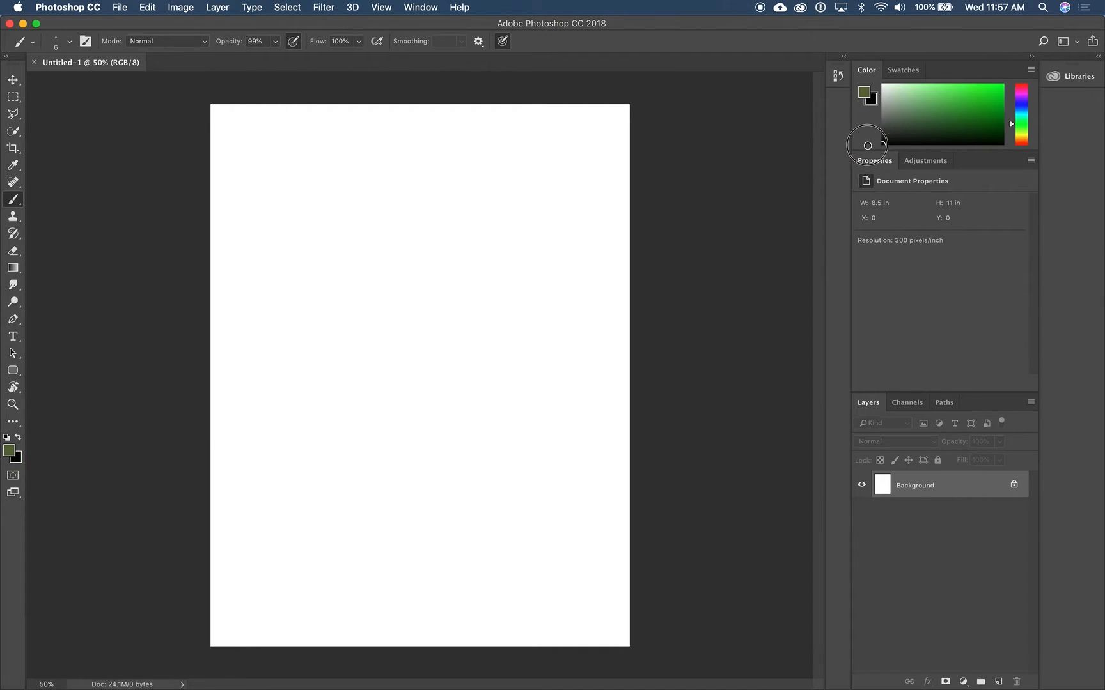
{"action": "left_click", "coordinate": [293, 41]}
{"action": "left_click", "coordinate": [502, 42]}
{"action": "left_click", "coordinate": [503, 42]}
{"action": "left_click", "coordinate": [293, 42]}
{"action": "left_click", "coordinate": [275, 41]}
{"action": "left_click_drag", "start_coordinate": [273, 57], "coordinate": [291, 72]}
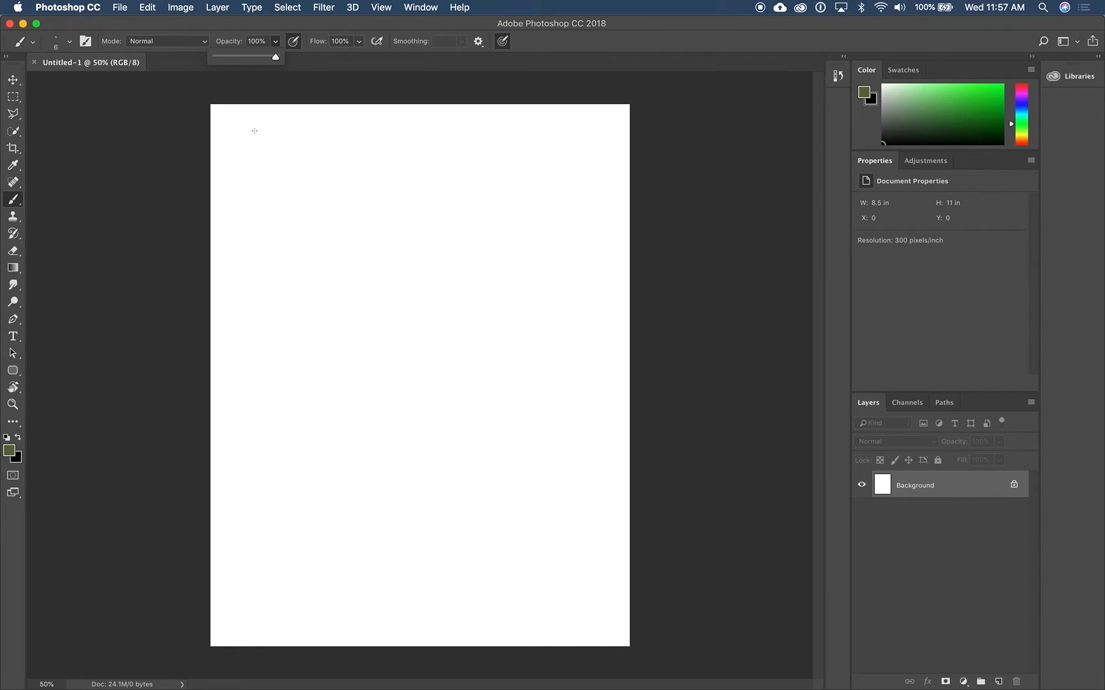
- Draw light and heavy green Wax Pencil strokes in the page's upper-left area, labelled "Wax Pencil" with border lines beside and below
{"action": "mouse_move", "coordinate": [247, 126]}
{"action": "left_mouse_down"}
{"action": "mouse_move", "coordinate": [241, 154]}
{"action": "mouse_move", "coordinate": [253, 131]}
{"action": "mouse_move", "coordinate": [259, 155]}
{"action": "mouse_move", "coordinate": [270, 135]}
{"action": "mouse_move", "coordinate": [255, 163]}
{"action": "mouse_move", "coordinate": [272, 140]}
{"action": "mouse_move", "coordinate": [265, 170]}
{"action": "mouse_move", "coordinate": [278, 138]}
{"action": "mouse_move", "coordinate": [264, 176]}
{"action": "mouse_move", "coordinate": [283, 161]}
{"action": "left_mouse_up"}
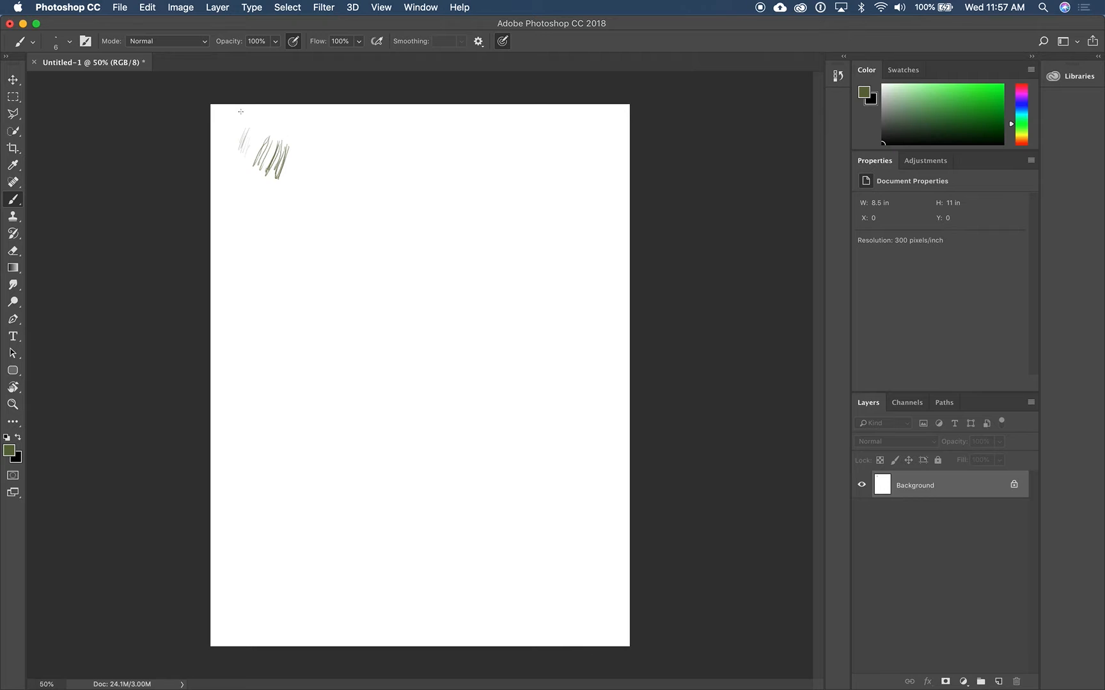
{"action": "left_click", "coordinate": [70, 42]}
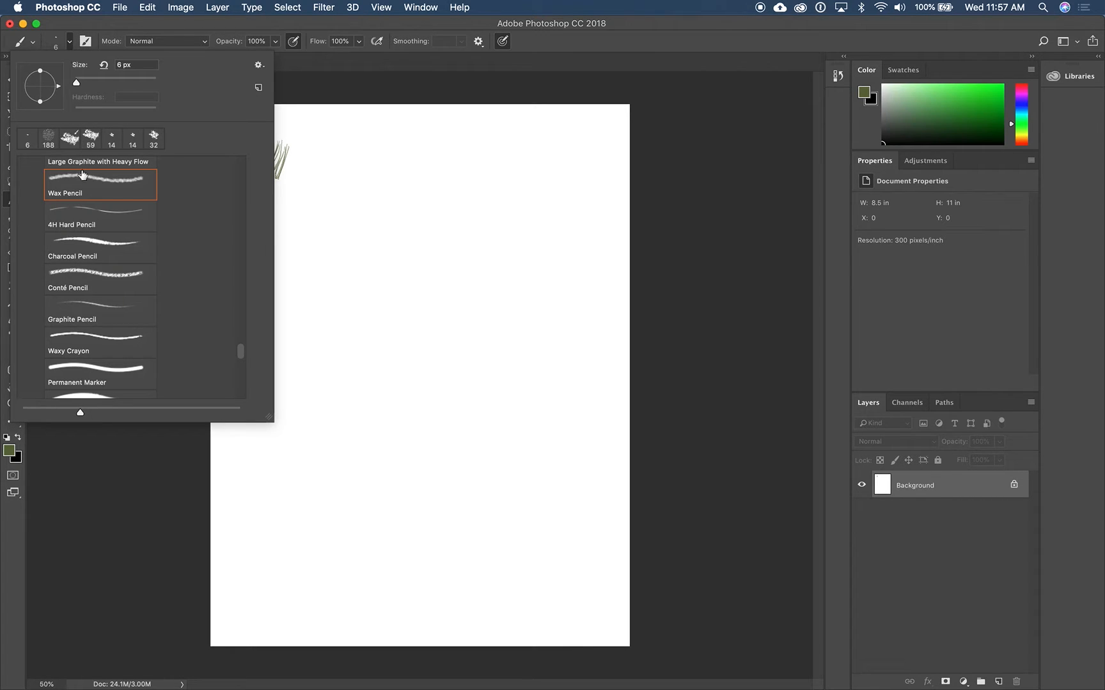
{"action": "left_click", "coordinate": [293, 112]}
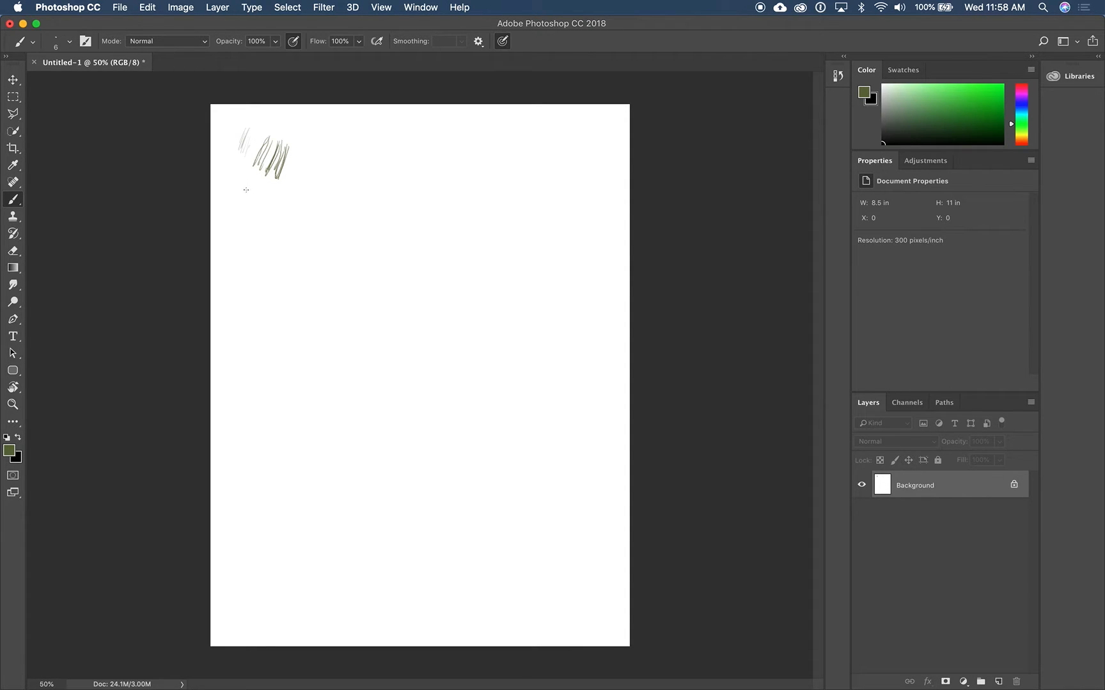
{"action": "mouse_move", "coordinate": [241, 193]}
{"action": "left_mouse_down"}
{"action": "mouse_move", "coordinate": [279, 202]}
{"action": "mouse_move", "coordinate": [281, 184]}
{"action": "mouse_move", "coordinate": [308, 198]}
{"action": "left_mouse_up"}
{"action": "left_click_drag", "start_coordinate": [337, 130], "coordinate": [337, 191]}
{"action": "left_click_drag", "start_coordinate": [245, 224], "coordinate": [316, 218]}
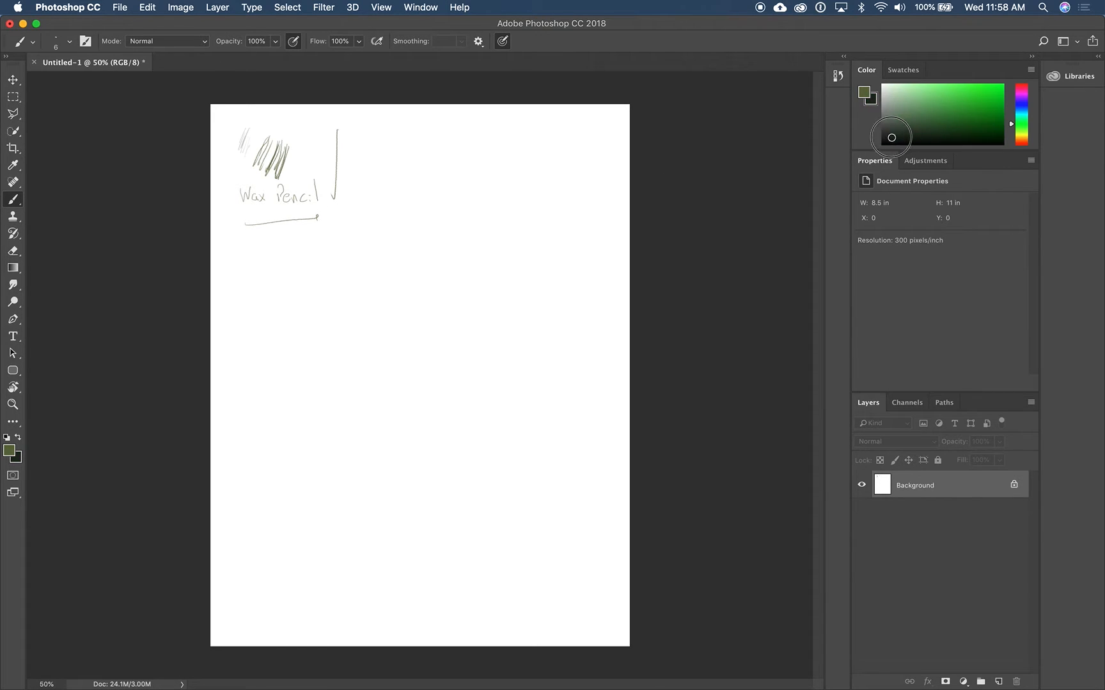
- Set the foreground color to black and add black Wax Pencil strokes beside the green ones
{"action": "left_click", "coordinate": [866, 92]}
{"action": "left_click_drag", "start_coordinate": [931, 122], "coordinate": [870, 154]}
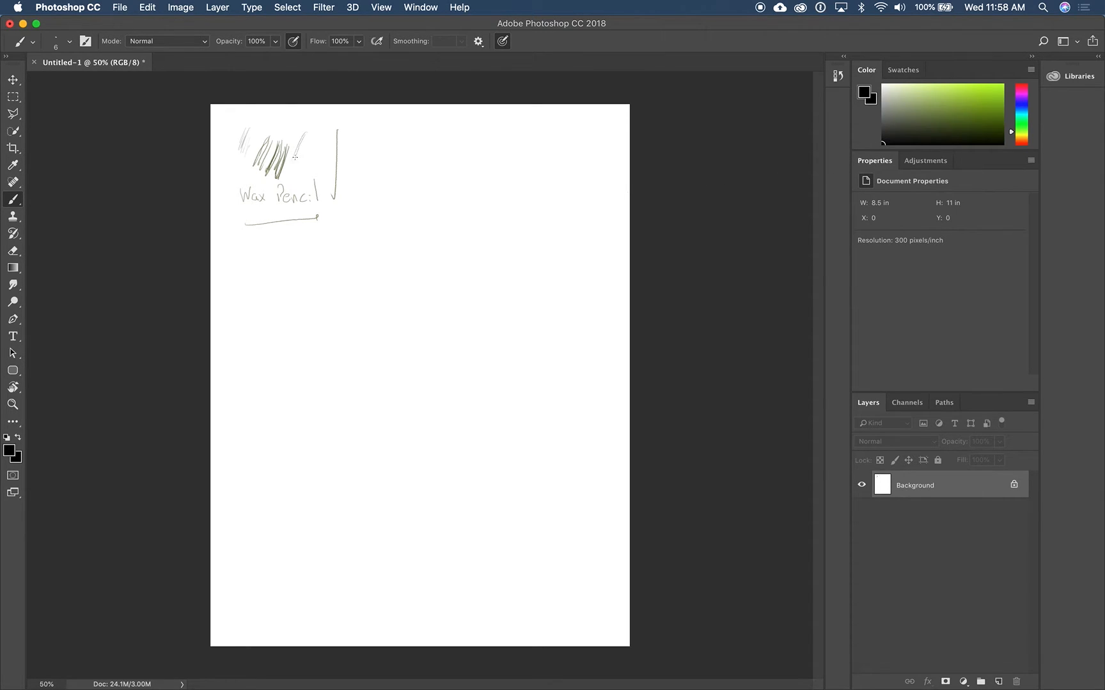
{"action": "mouse_move", "coordinate": [301, 150]}
{"action": "left_mouse_down"}
{"action": "mouse_move", "coordinate": [313, 138]}
{"action": "mouse_move", "coordinate": [303, 172]}
{"action": "mouse_move", "coordinate": [318, 171]}
{"action": "left_mouse_up"}
- Select the 4H Hard Pencil brush and shade light to dark strokes to the right of the Wax Pencil sample
{"action": "left_click", "coordinate": [69, 41]}
{"action": "left_click", "coordinate": [99, 220]}
{"action": "left_click", "coordinate": [379, 80]}
{"action": "mouse_move", "coordinate": [386, 131]}
{"action": "left_mouse_down"}
{"action": "mouse_move", "coordinate": [364, 176]}
{"action": "mouse_move", "coordinate": [399, 142]}
{"action": "mouse_move", "coordinate": [386, 167]}
{"action": "left_mouse_up"}
{"action": "left_click_drag", "start_coordinate": [400, 178], "coordinate": [401, 193]}
{"action": "mouse_move", "coordinate": [428, 151]}
{"action": "left_mouse_down"}
{"action": "mouse_move", "coordinate": [415, 193]}
{"action": "mouse_move", "coordinate": [439, 160]}
{"action": "mouse_move", "coordinate": [416, 182]}
{"action": "left_mouse_up"}
- Handwrite the label "4H HARD Pencil" under its strokes
{"action": "right_click", "coordinate": [417, 182]}
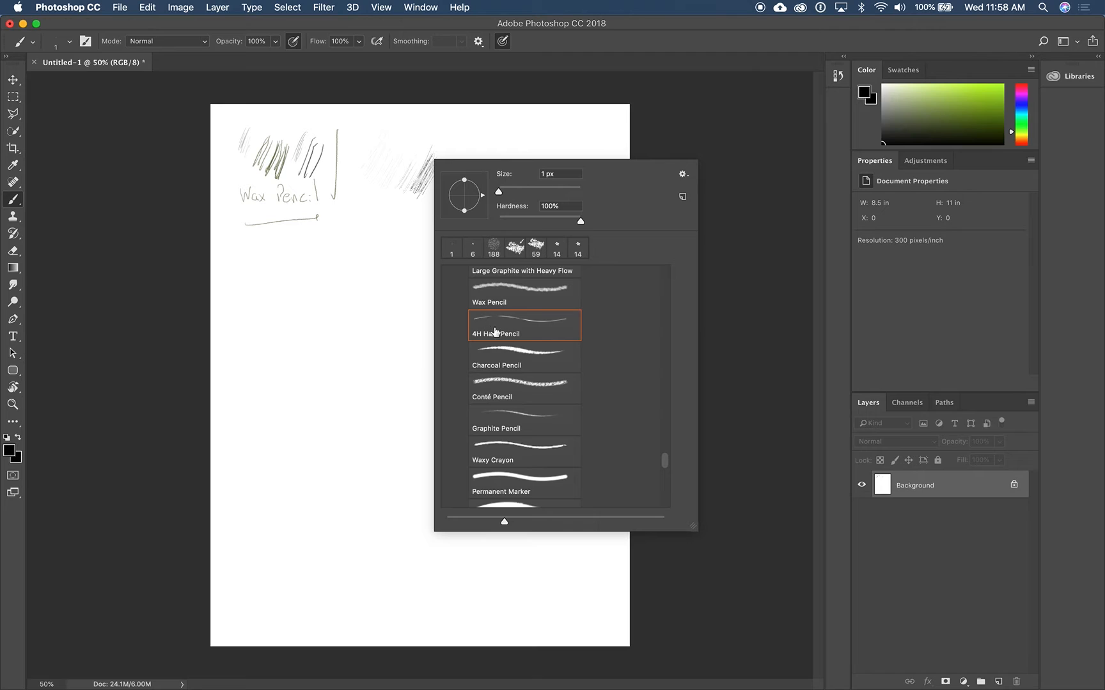
{"action": "left_click", "coordinate": [406, 88]}
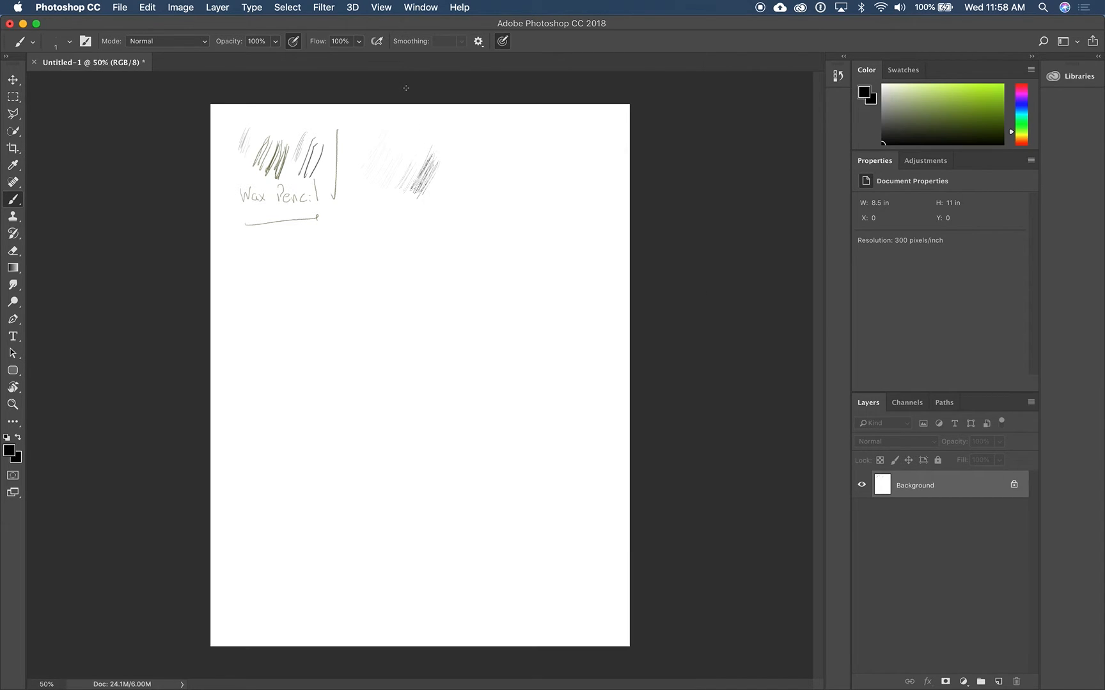
{"action": "left_click_drag", "start_coordinate": [361, 205], "coordinate": [372, 211]}
{"action": "mouse_move", "coordinate": [369, 205]}
{"action": "left_mouse_down"}
{"action": "mouse_move", "coordinate": [412, 201]}
{"action": "mouse_move", "coordinate": [379, 221]}
{"action": "mouse_move", "coordinate": [408, 236]}
{"action": "left_mouse_up"}
- Select the Charcoal Pencil brush and draw light and heavy strokes in the page's upper-right area
{"action": "left_click", "coordinate": [69, 44]}
{"action": "left_click", "coordinate": [98, 247]}
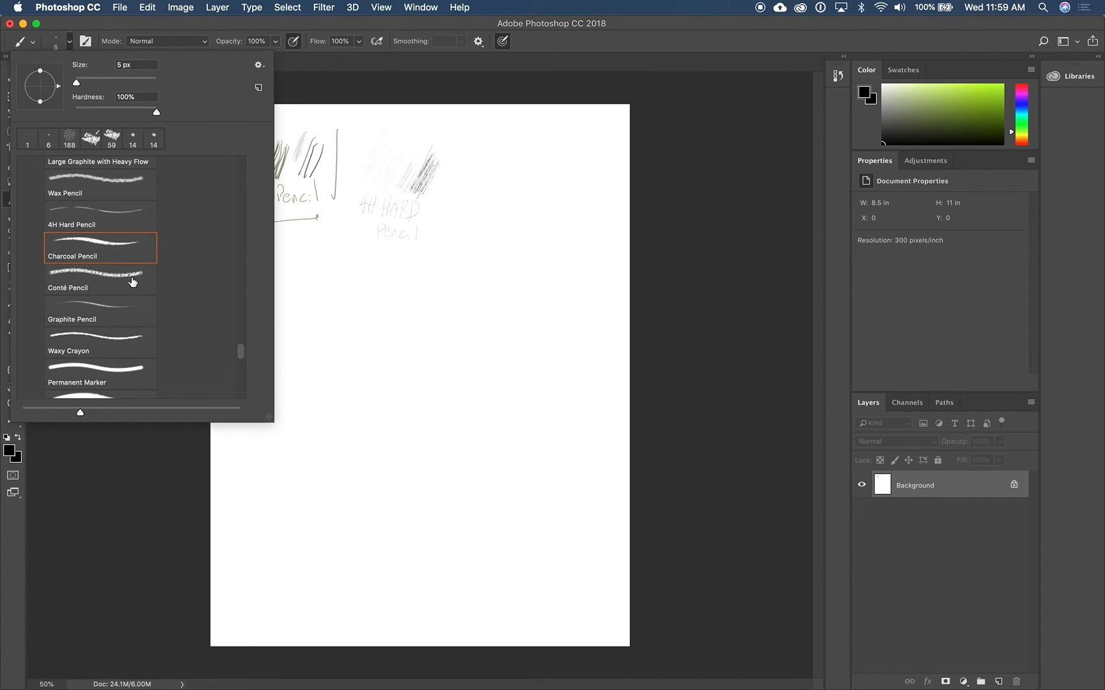
{"action": "left_click", "coordinate": [638, 128]}
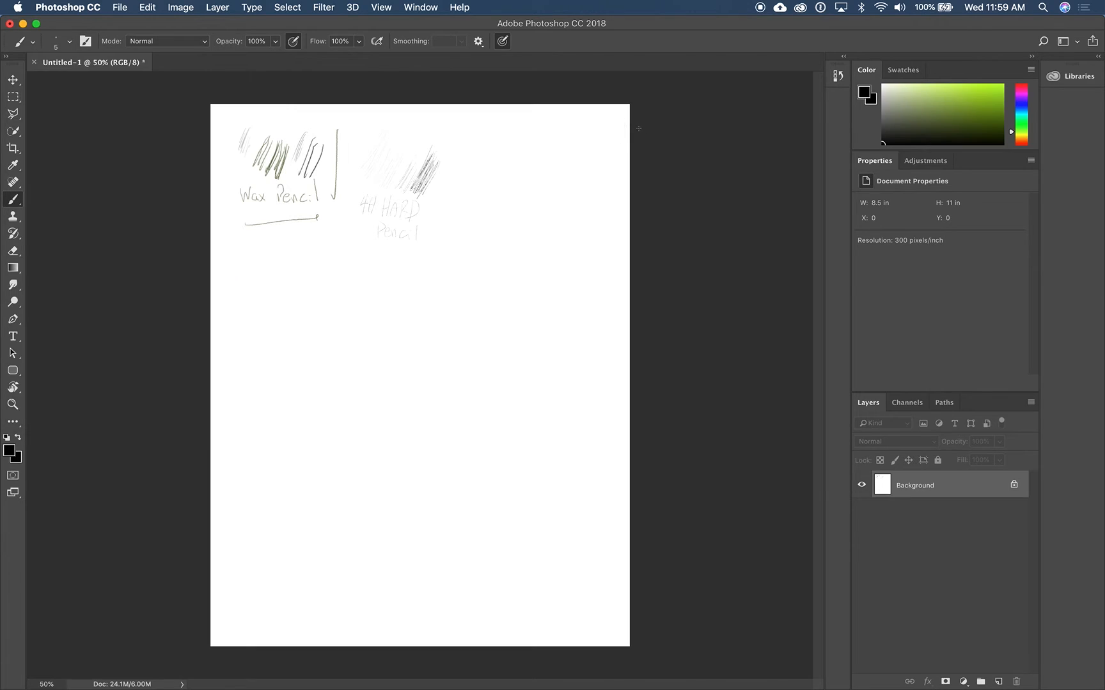
{"action": "mouse_move", "coordinate": [521, 145]}
{"action": "left_mouse_down"}
{"action": "mouse_move", "coordinate": [503, 185]}
{"action": "mouse_move", "coordinate": [525, 153]}
{"action": "mouse_move", "coordinate": [512, 194]}
{"action": "mouse_move", "coordinate": [542, 158]}
{"action": "mouse_move", "coordinate": [528, 202]}
{"action": "left_mouse_up"}
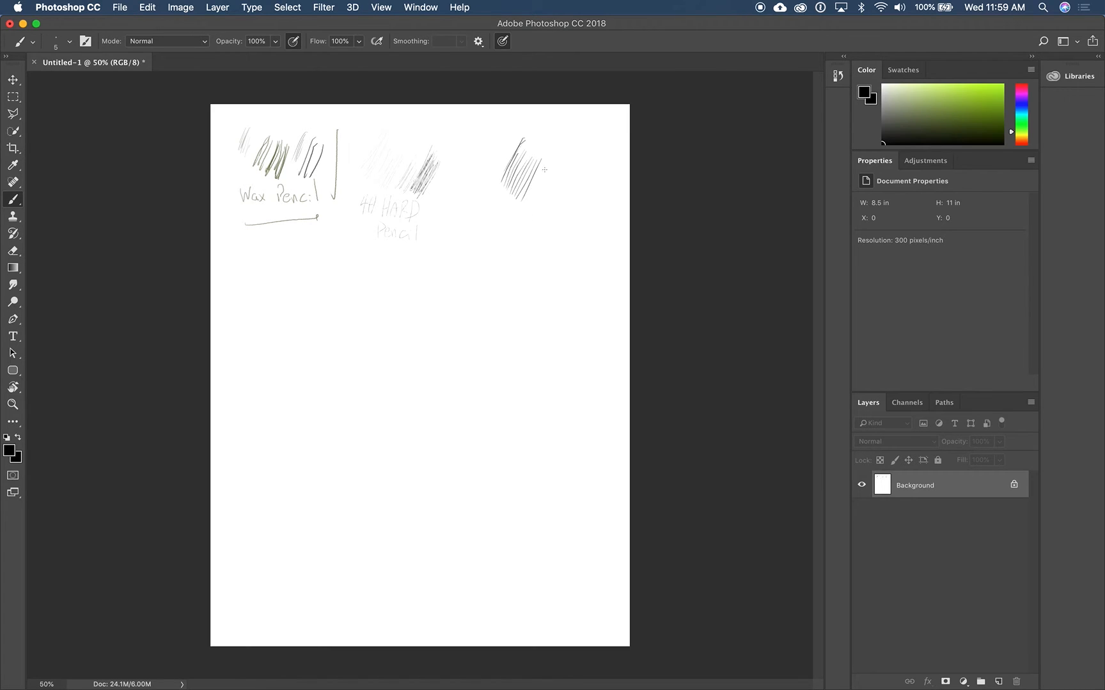
{"action": "mouse_move", "coordinate": [551, 158]}
{"action": "left_mouse_down"}
{"action": "mouse_move", "coordinate": [527, 195]}
{"action": "mouse_move", "coordinate": [535, 190]}
{"action": "mouse_move", "coordinate": [554, 222]}
{"action": "left_mouse_up"}
- Handwrite the label "Charcoal Pencil" under the charcoal strokes
{"action": "right_click", "coordinate": [553, 222]}
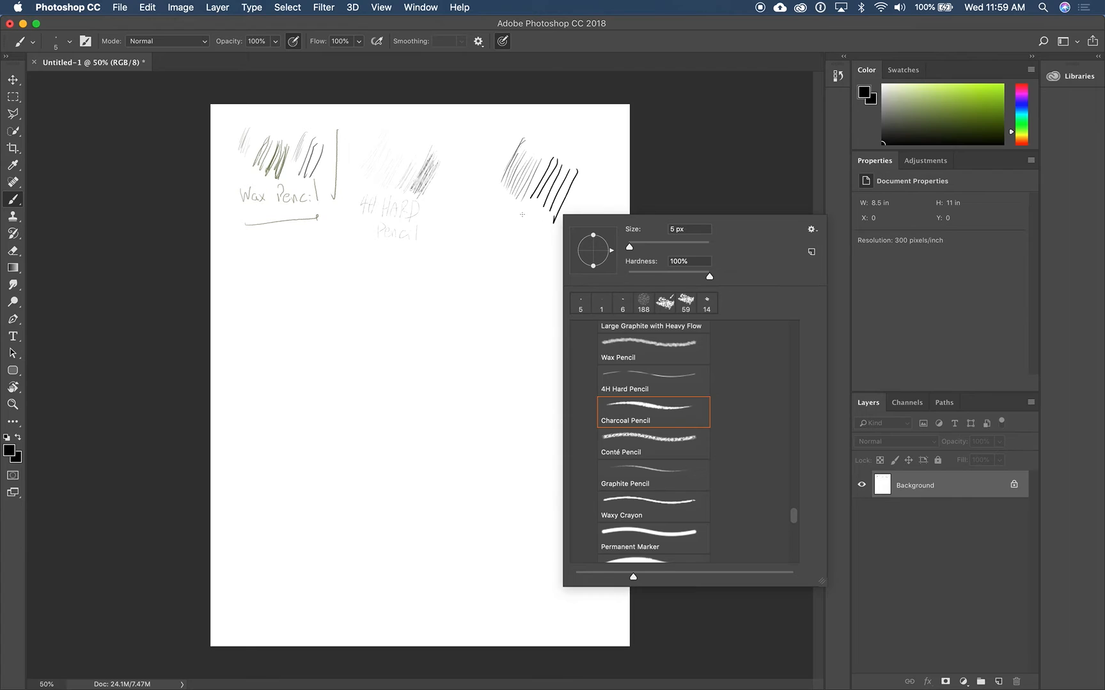
{"action": "left_click", "coordinate": [733, 174]}
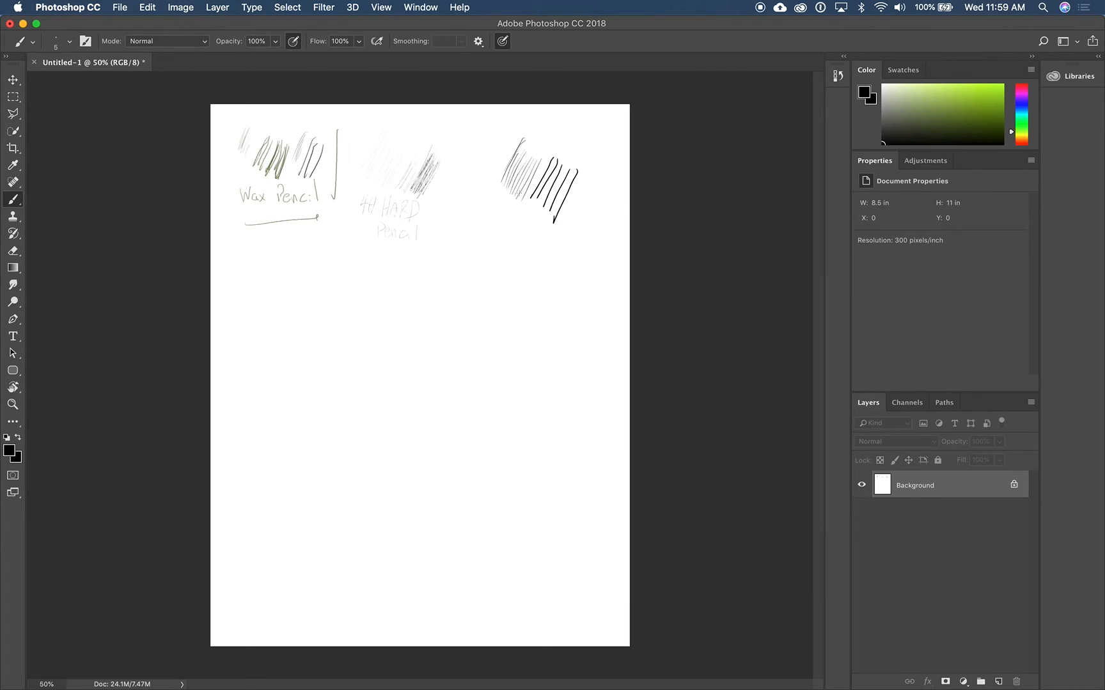
{"action": "mouse_move", "coordinate": [509, 220]}
{"action": "left_mouse_down"}
{"action": "mouse_move", "coordinate": [509, 236]}
{"action": "mouse_move", "coordinate": [571, 234]}
{"action": "mouse_move", "coordinate": [523, 256]}
{"action": "mouse_move", "coordinate": [537, 259]}
{"action": "left_mouse_up"}
{"action": "left_click_drag", "start_coordinate": [540, 253], "coordinate": [564, 261]}
{"action": "left_click", "coordinate": [554, 251]}
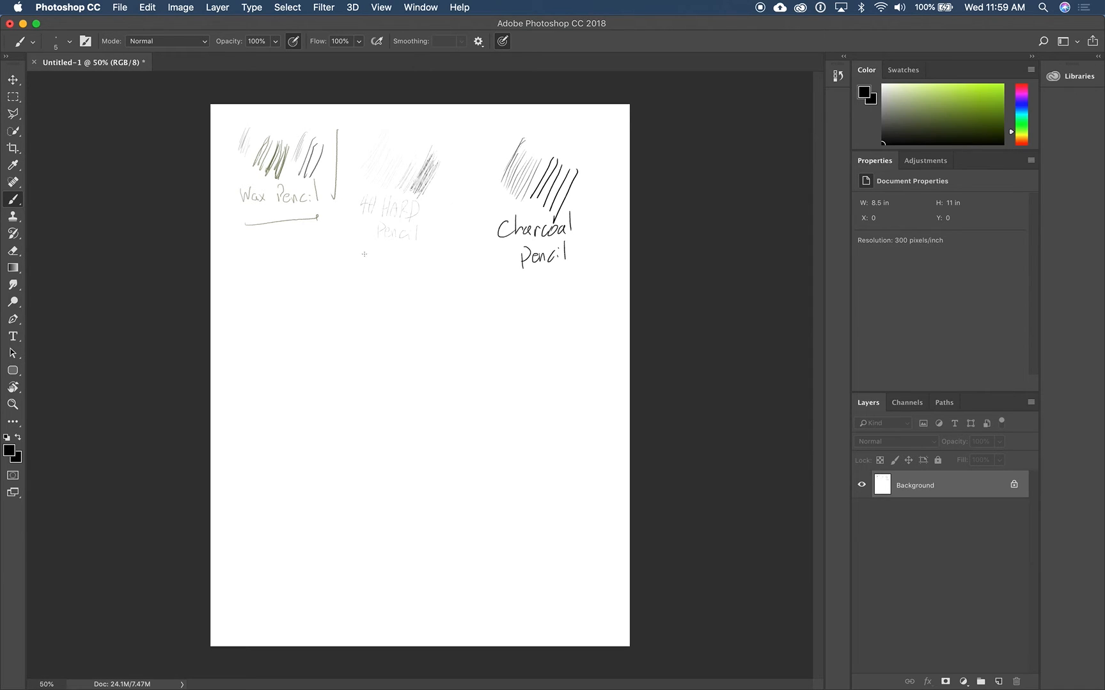
- Select the Conté Pencil brush and draw light and heavy strokes below the Wax Pencil sample
{"action": "left_click", "coordinate": [69, 41]}
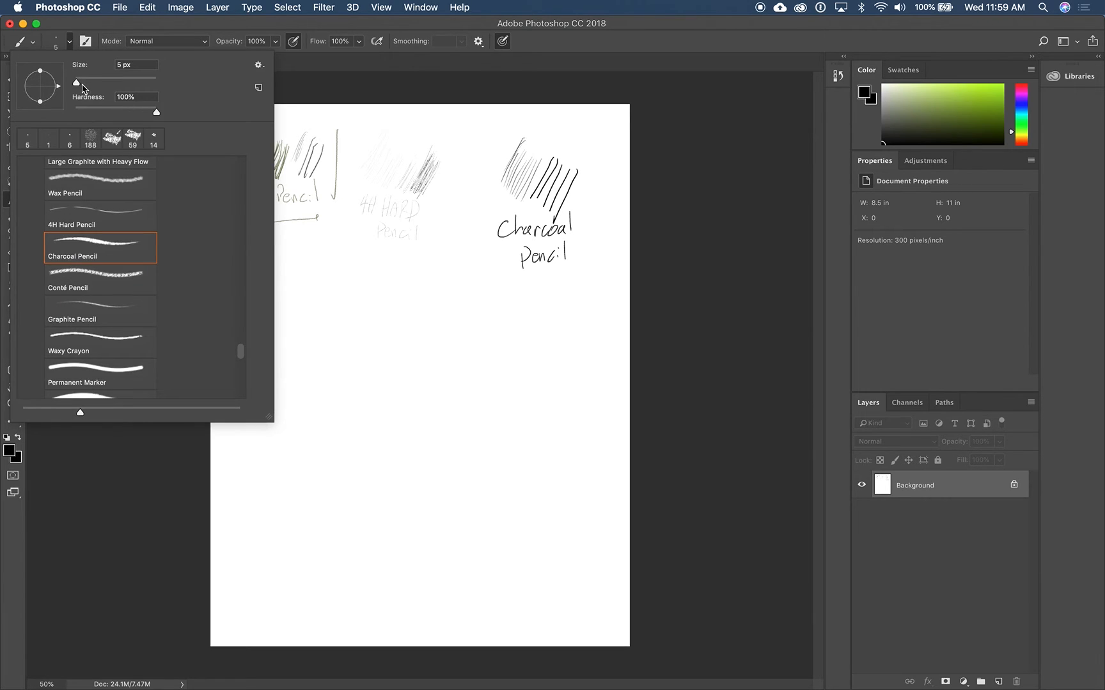
{"action": "left_click", "coordinate": [93, 282]}
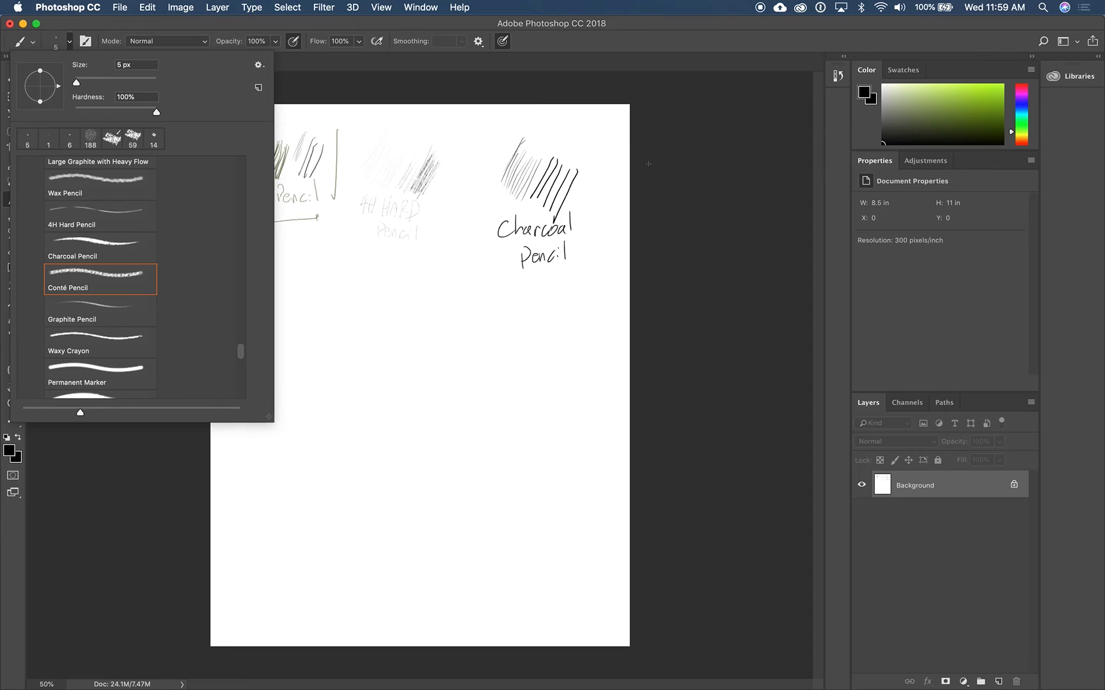
{"action": "left_click", "coordinate": [690, 169]}
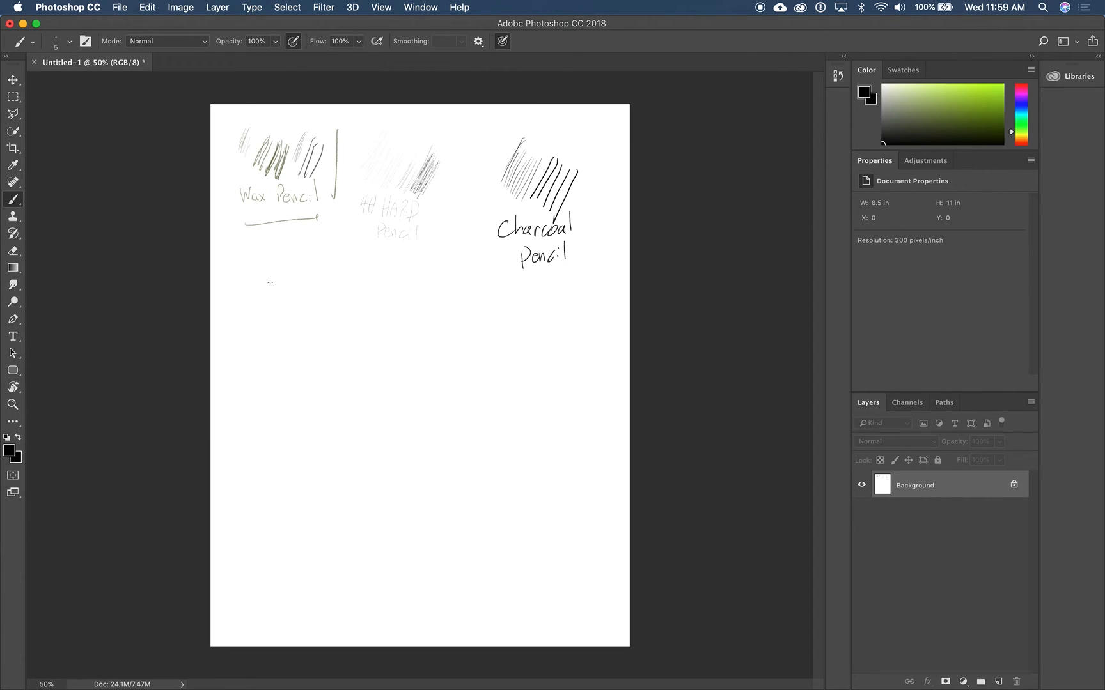
{"action": "mouse_move", "coordinate": [257, 313]}
{"action": "left_mouse_down"}
{"action": "mouse_move", "coordinate": [273, 283]}
{"action": "mouse_move", "coordinate": [266, 303]}
{"action": "mouse_move", "coordinate": [281, 295]}
{"action": "mouse_move", "coordinate": [267, 330]}
{"action": "mouse_move", "coordinate": [280, 343]}
{"action": "left_mouse_up"}
{"action": "mouse_move", "coordinate": [302, 313]}
{"action": "left_mouse_down"}
{"action": "mouse_move", "coordinate": [285, 338]}
{"action": "mouse_move", "coordinate": [308, 318]}
{"action": "mouse_move", "coordinate": [300, 340]}
{"action": "mouse_move", "coordinate": [259, 370]}
{"action": "mouse_move", "coordinate": [292, 376]}
{"action": "left_mouse_up"}
- Handwrite the label "Conte Pencil" under the Conté strokes and underline it
{"action": "left_click_drag", "start_coordinate": [300, 365], "coordinate": [276, 407]}
{"action": "mouse_move", "coordinate": [275, 391]}
{"action": "left_mouse_down"}
{"action": "mouse_move", "coordinate": [311, 407]}
{"action": "mouse_move", "coordinate": [323, 438]}
{"action": "left_mouse_up"}
{"action": "left_click", "coordinate": [305, 402]}
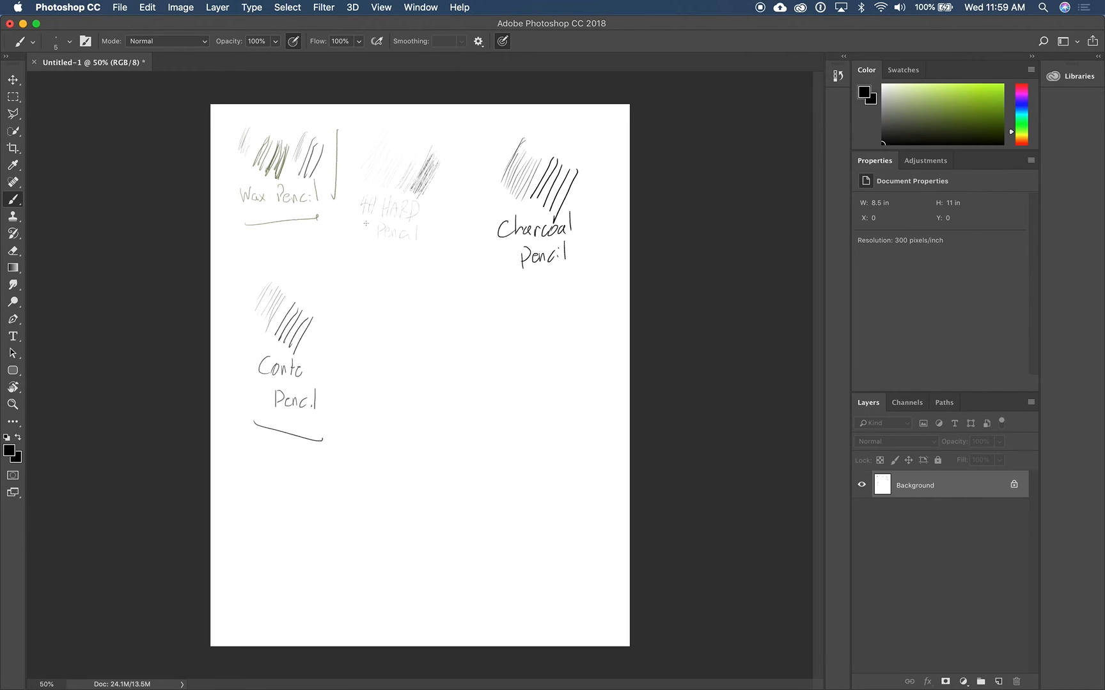
- Draw border lines beside and below the Conté sample and a line under the Charcoal Pencil label
{"action": "left_click_drag", "start_coordinate": [347, 278], "coordinate": [344, 457]}
{"action": "left_click_drag", "start_coordinate": [256, 425], "coordinate": [338, 446]}
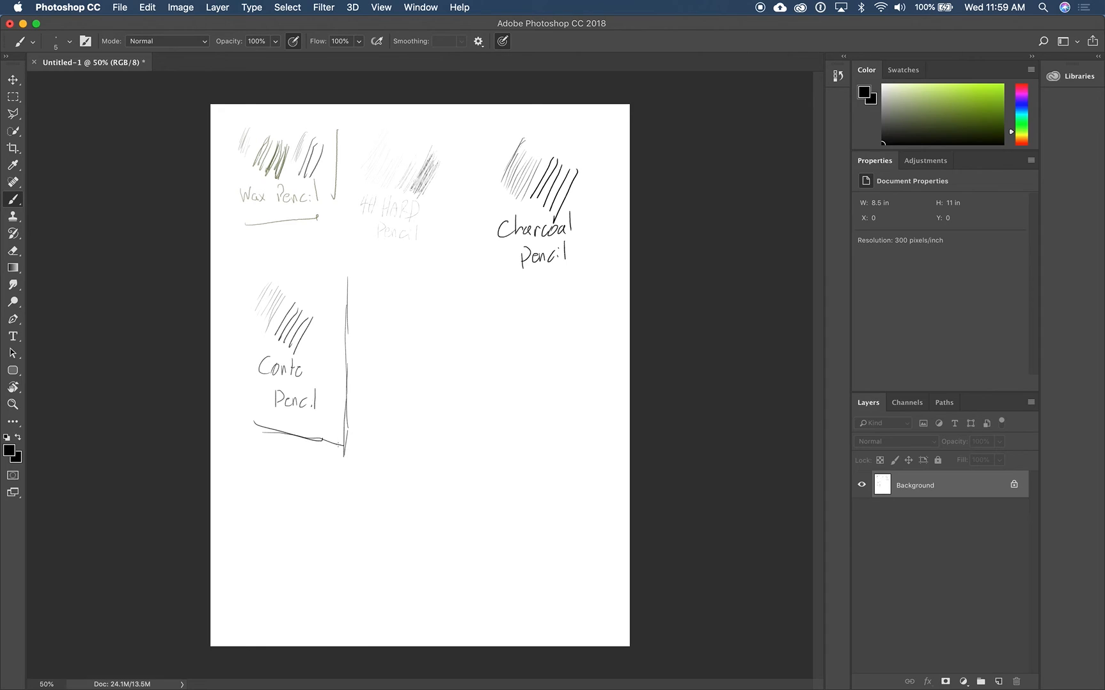
{"action": "left_click_drag", "start_coordinate": [501, 291], "coordinate": [590, 282]}
- Select the Graphite Pencil brush and draw light and heavy strokes mid-page, labelled "Graphite Pencil" underneath
{"action": "left_click", "coordinate": [69, 41]}
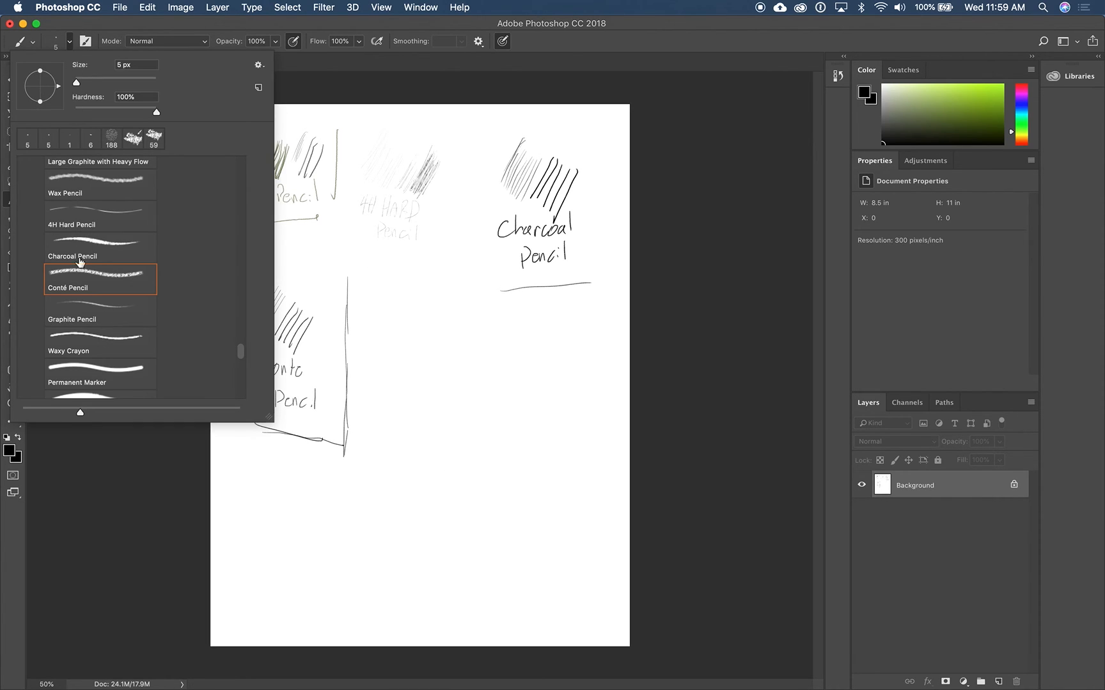
{"action": "left_click", "coordinate": [95, 312]}
{"action": "left_click", "coordinate": [385, 334]}
{"action": "mouse_move", "coordinate": [386, 334]}
{"action": "left_mouse_down"}
{"action": "mouse_move", "coordinate": [399, 310]}
{"action": "mouse_move", "coordinate": [391, 327]}
{"action": "mouse_move", "coordinate": [409, 317]}
{"action": "mouse_move", "coordinate": [395, 409]}
{"action": "left_mouse_up"}
{"action": "mouse_move", "coordinate": [424, 371]}
{"action": "left_mouse_down"}
{"action": "mouse_move", "coordinate": [375, 454]}
{"action": "mouse_move", "coordinate": [400, 406]}
{"action": "mouse_move", "coordinate": [380, 452]}
{"action": "mouse_move", "coordinate": [398, 444]}
{"action": "mouse_move", "coordinate": [404, 456]}
{"action": "mouse_move", "coordinate": [412, 437]}
{"action": "mouse_move", "coordinate": [421, 454]}
{"action": "mouse_move", "coordinate": [428, 436]}
{"action": "mouse_move", "coordinate": [441, 458]}
{"action": "mouse_move", "coordinate": [392, 489]}
{"action": "left_mouse_up"}
{"action": "left_click", "coordinate": [424, 444]}
{"action": "left_click_drag", "start_coordinate": [392, 474], "coordinate": [427, 490]}
{"action": "left_click", "coordinate": [420, 483]}
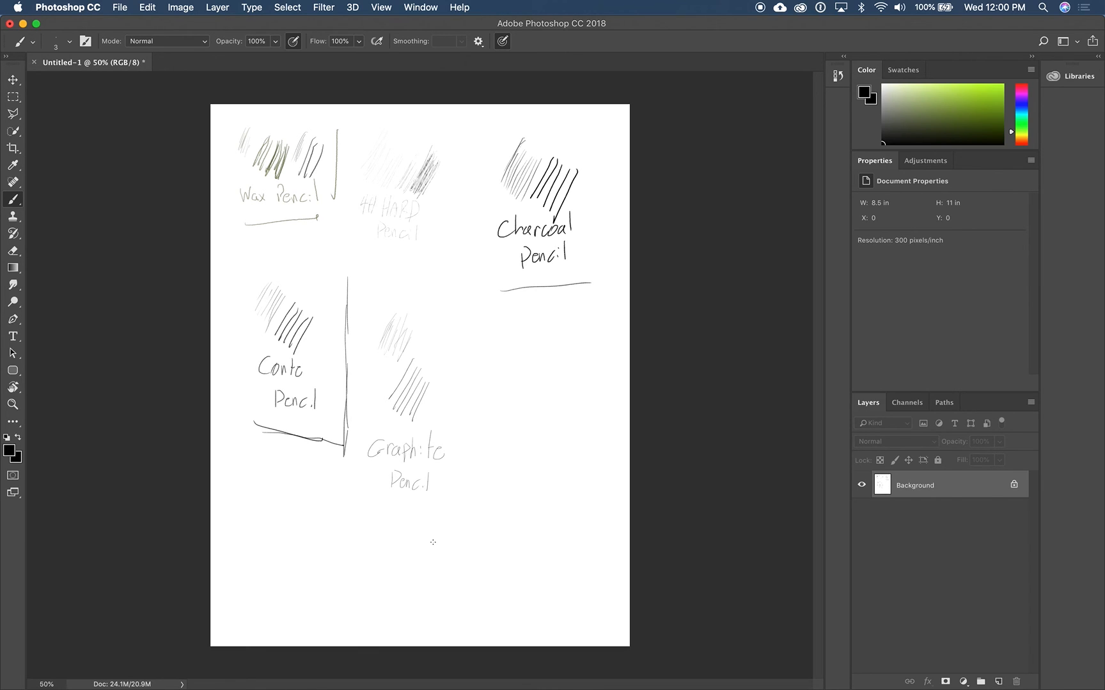
- Draw border lines beside and below the Graphite Pencil sample, and circle the graphite strokes and the heavy charcoal strokes
{"action": "left_click_drag", "start_coordinate": [484, 312], "coordinate": [485, 403]}
{"action": "left_click_drag", "start_coordinate": [379, 517], "coordinate": [484, 524]}
{"action": "left_click_drag", "start_coordinate": [490, 425], "coordinate": [483, 521]}
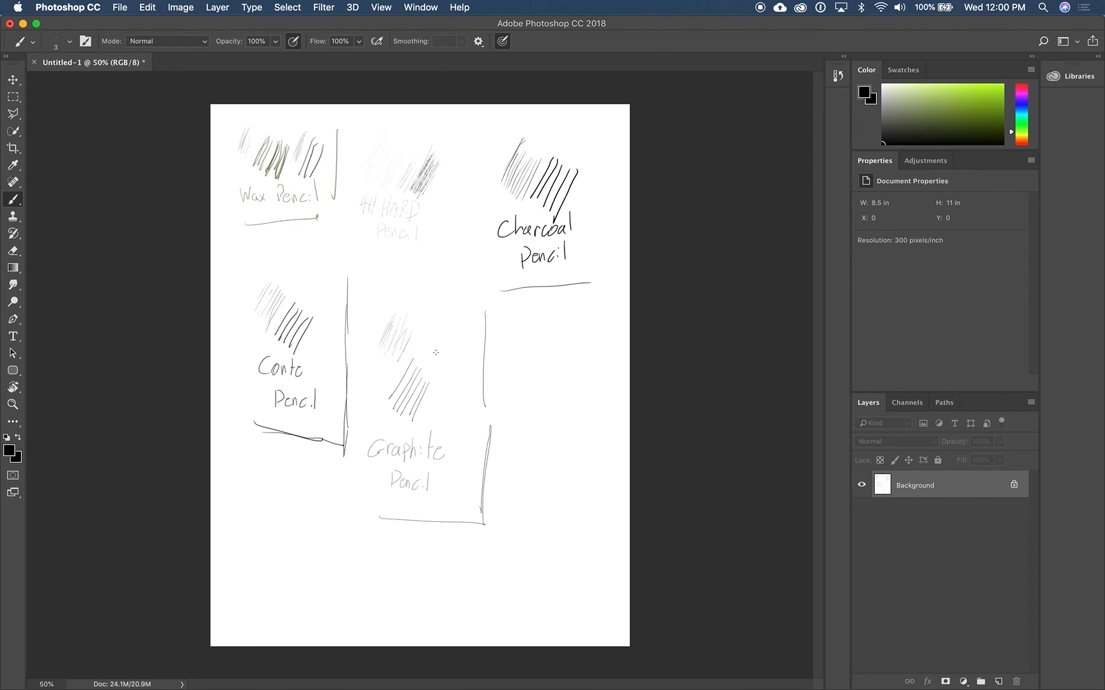
{"action": "left_click_drag", "start_coordinate": [400, 325], "coordinate": [409, 320]}
{"action": "mouse_move", "coordinate": [571, 188]}
{"action": "left_mouse_down"}
{"action": "mouse_move", "coordinate": [567, 153]}
{"action": "mouse_move", "coordinate": [544, 166]}
{"action": "left_mouse_up"}
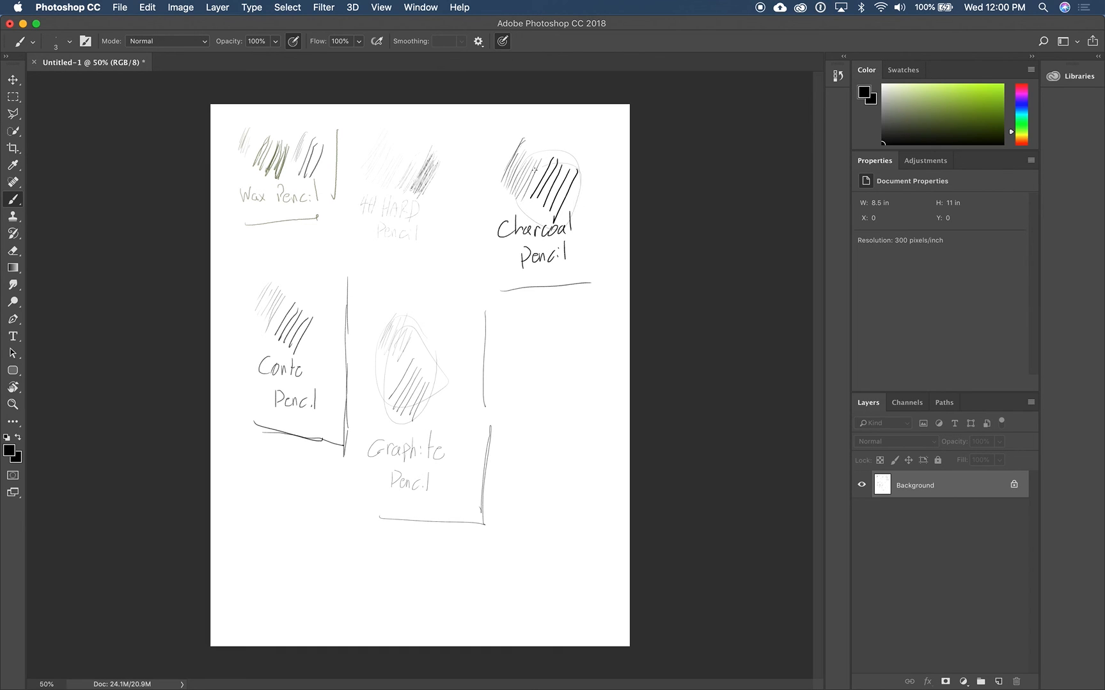